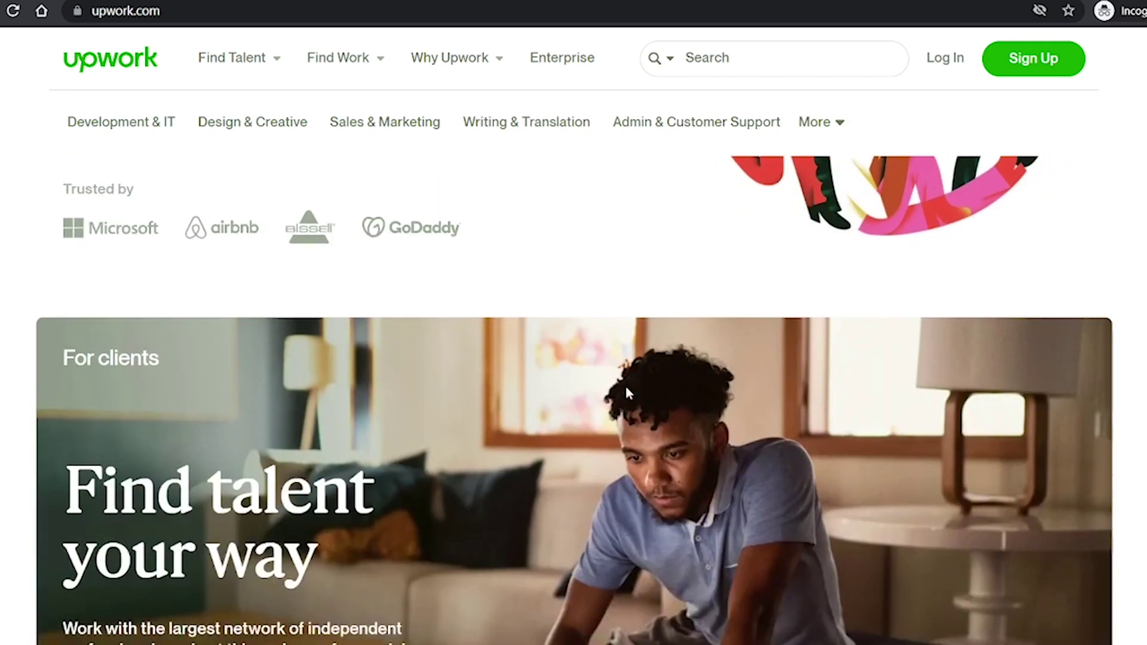
scroll(631, 397, down, 1)
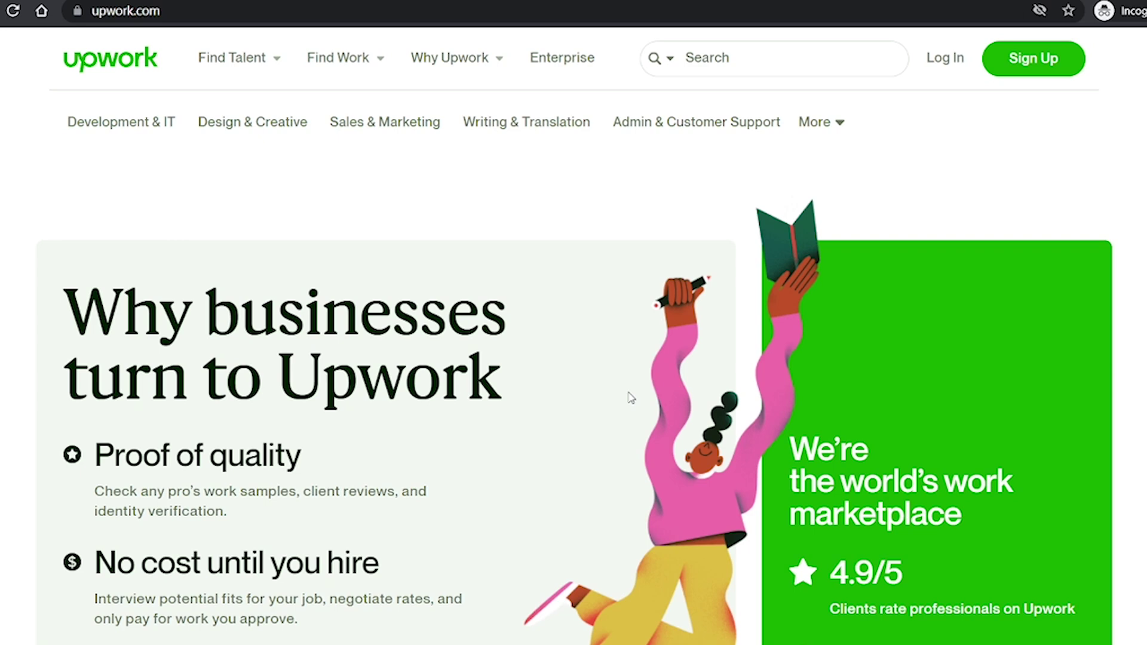
Scroll down the Upwork page to reach the Get paid settings showing the $18.40 balance.
scroll(513, 367, down, 2)
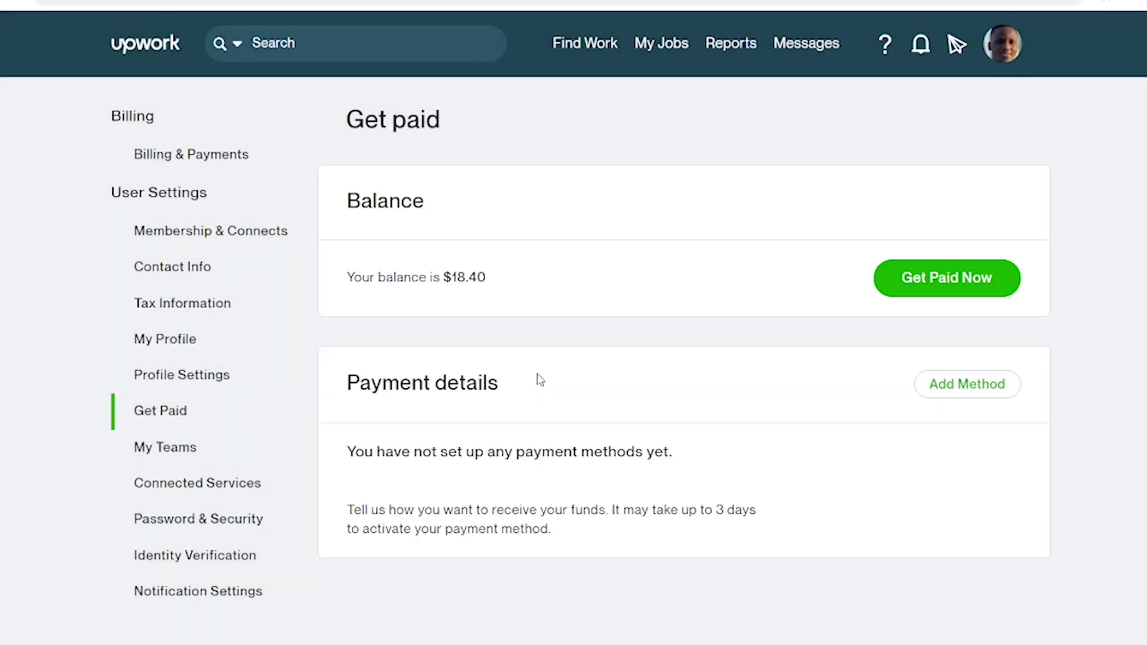
Open the Add a payment method dialog from the Payment details card.
scroll(756, 335, down, 4)
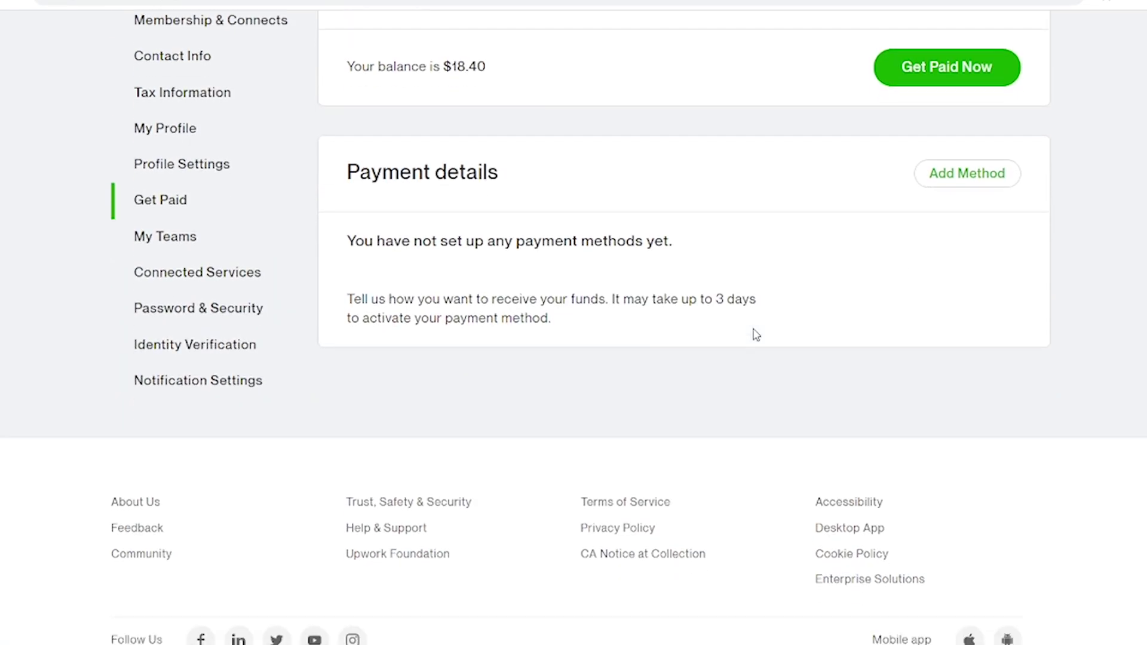
scroll(916, 225, up, 4)
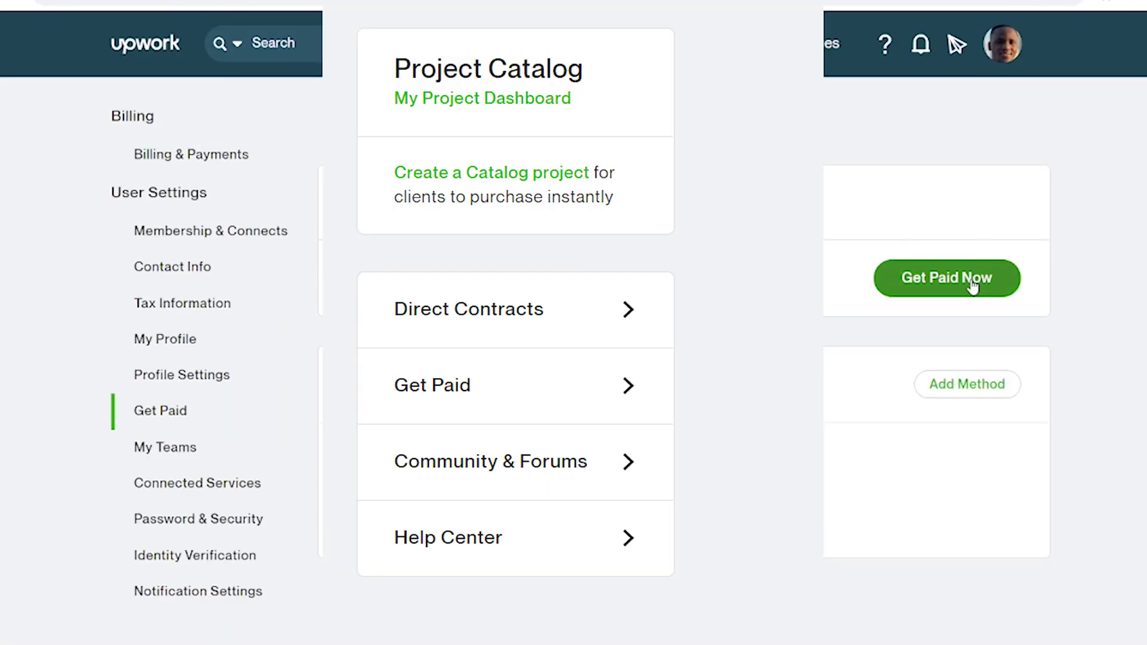
click(970, 279)
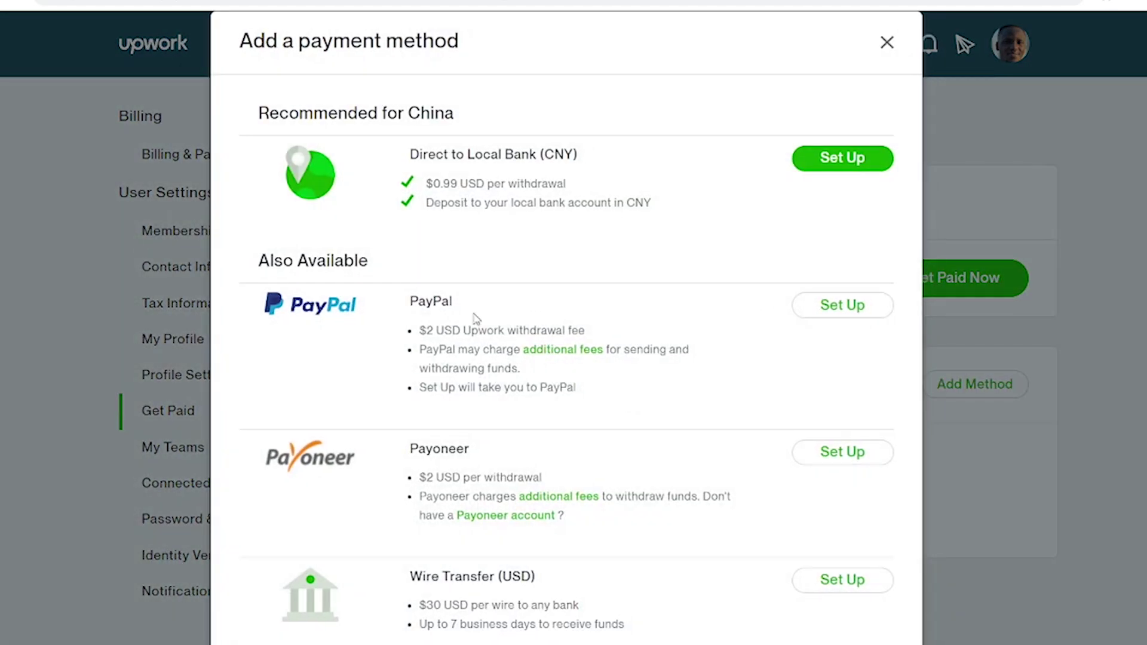
Choose Set Up next to PayPal in the Add a payment method dialog.
scroll(472, 341, down, 2)
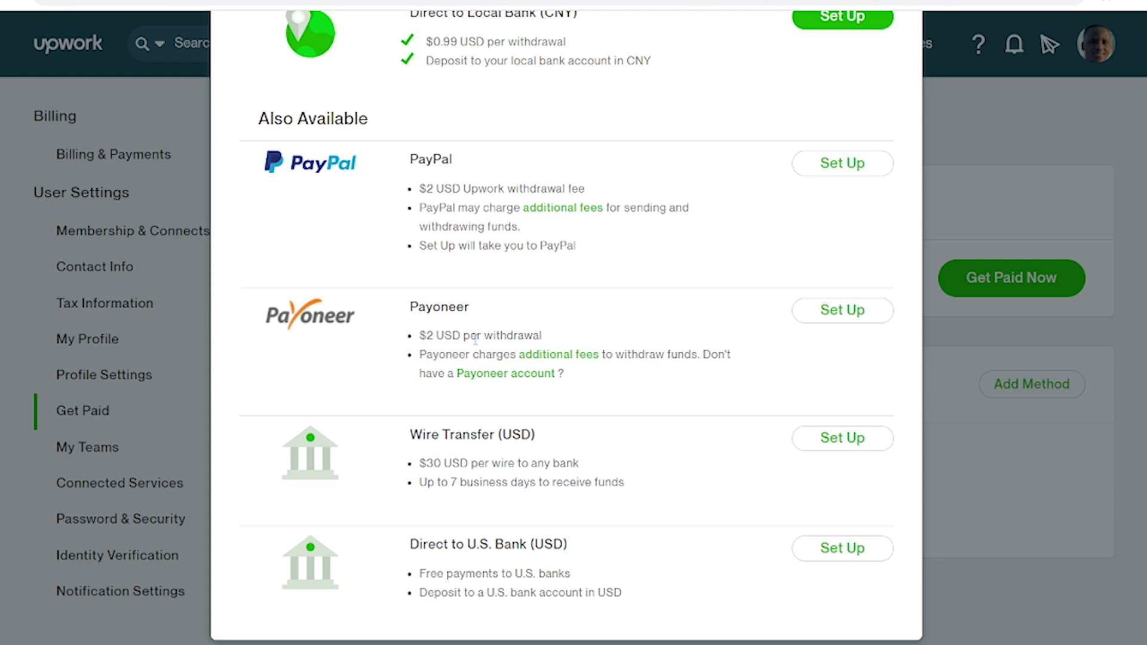
scroll(475, 339, up, 2)
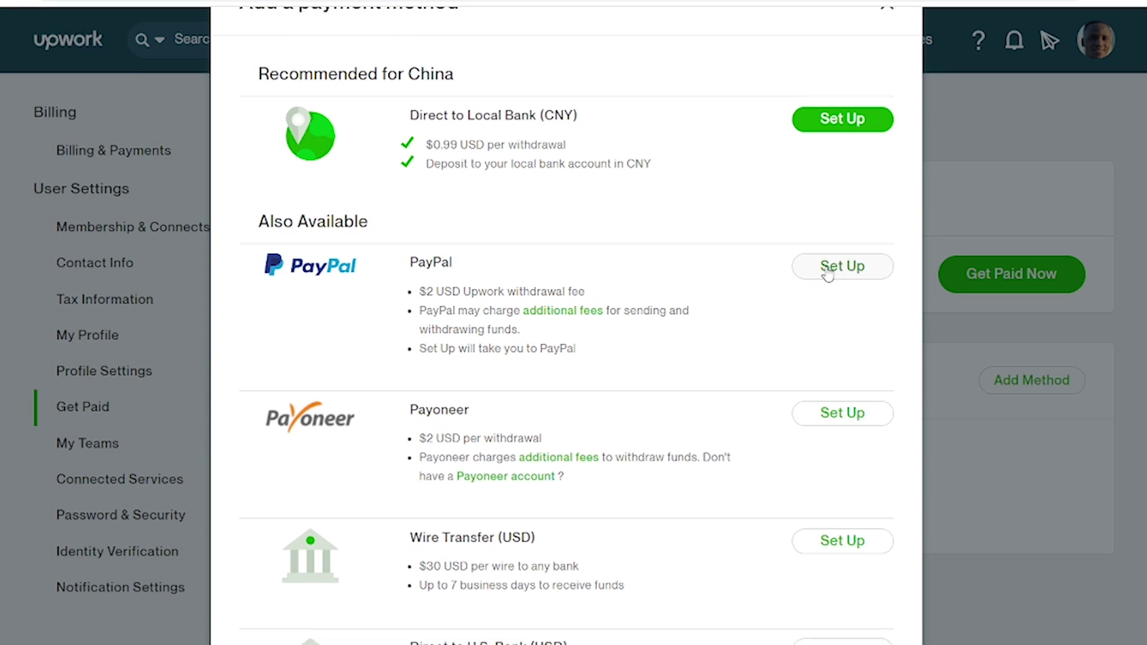
click(827, 269)
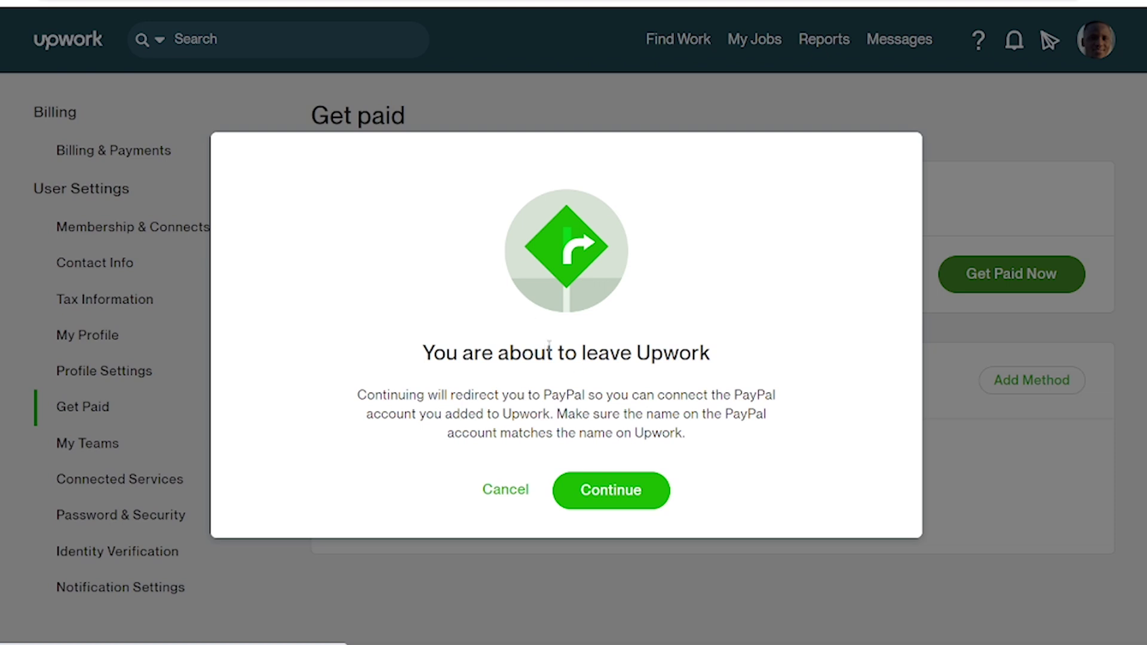
Continue to PayPal, log in, and have the security code texted to the Work number.
click(624, 497)
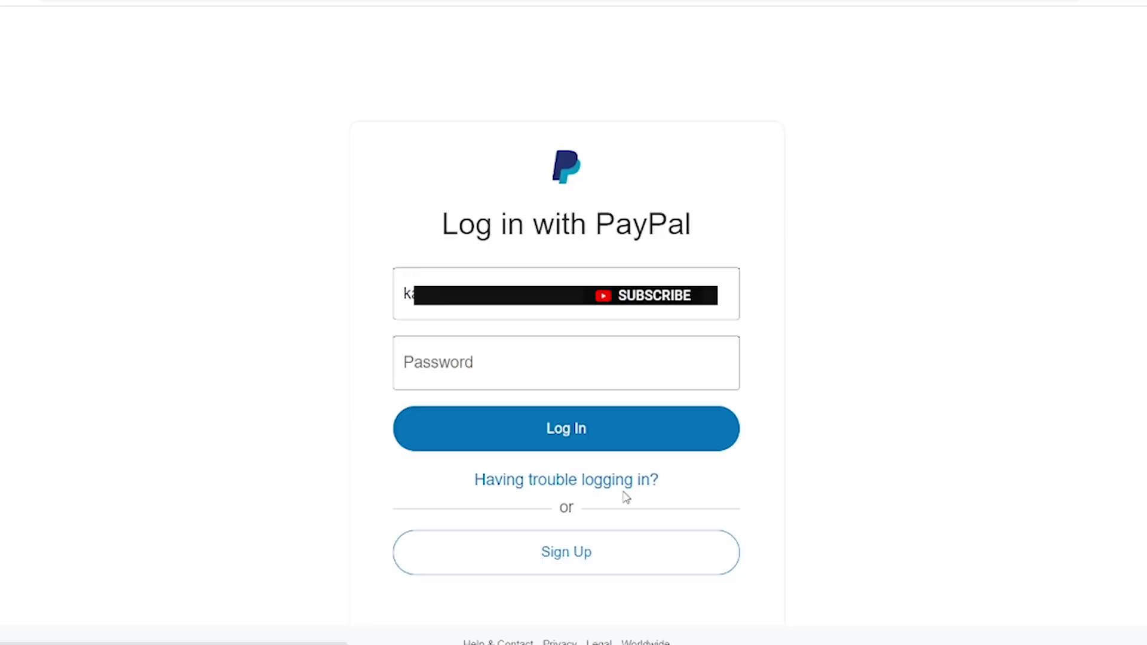
click(618, 356)
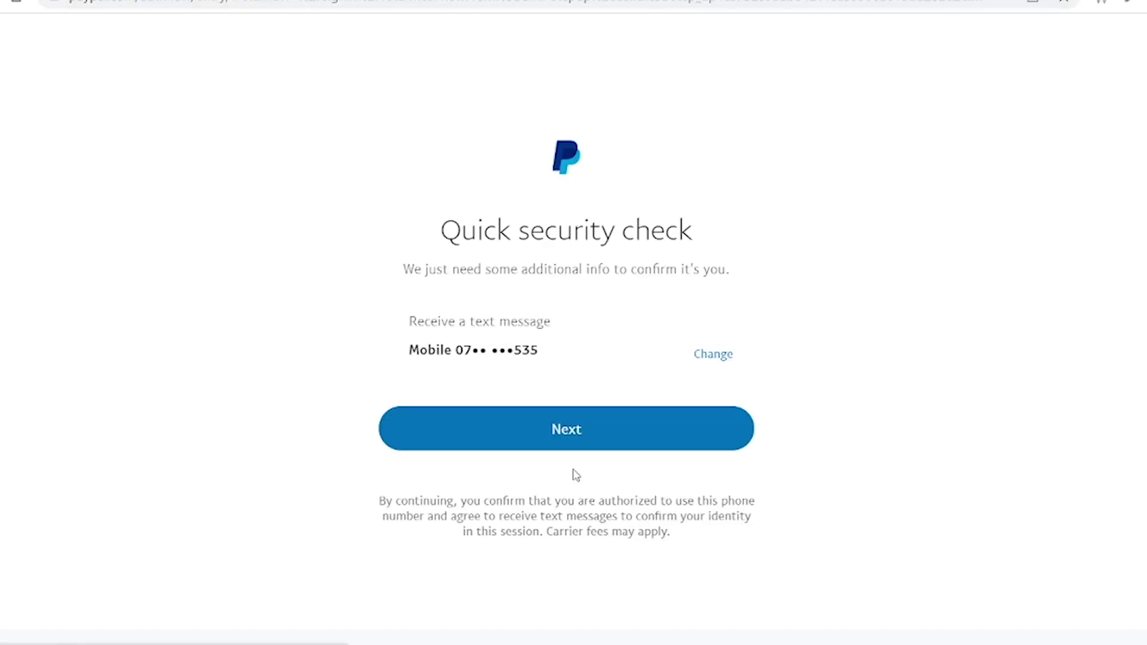
click(719, 361)
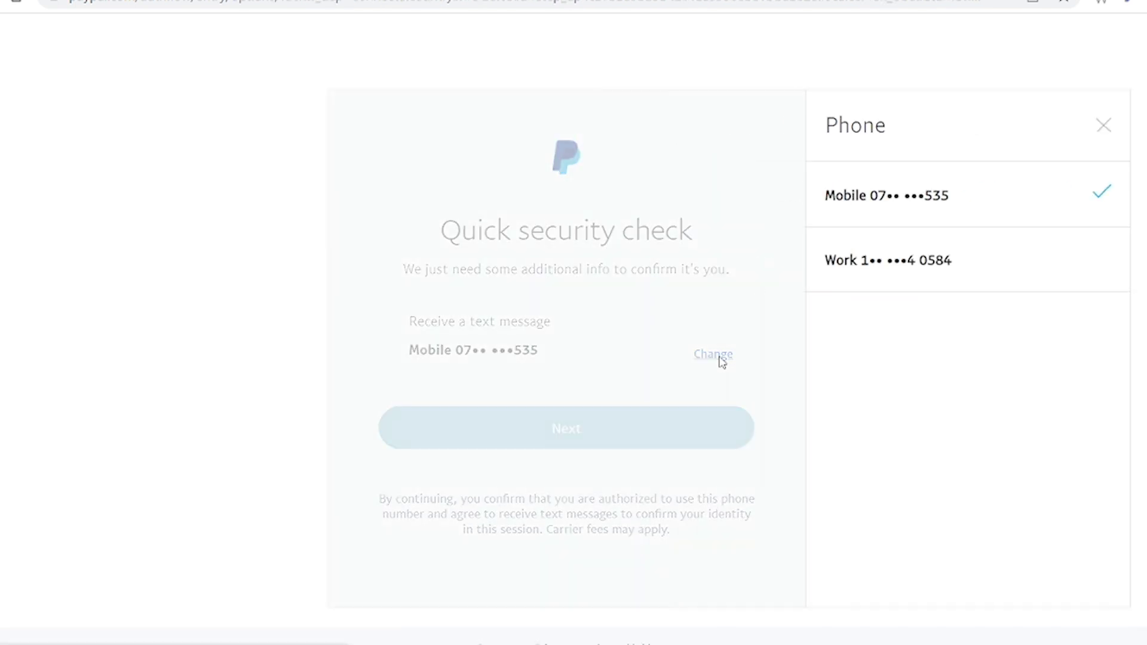
click(886, 276)
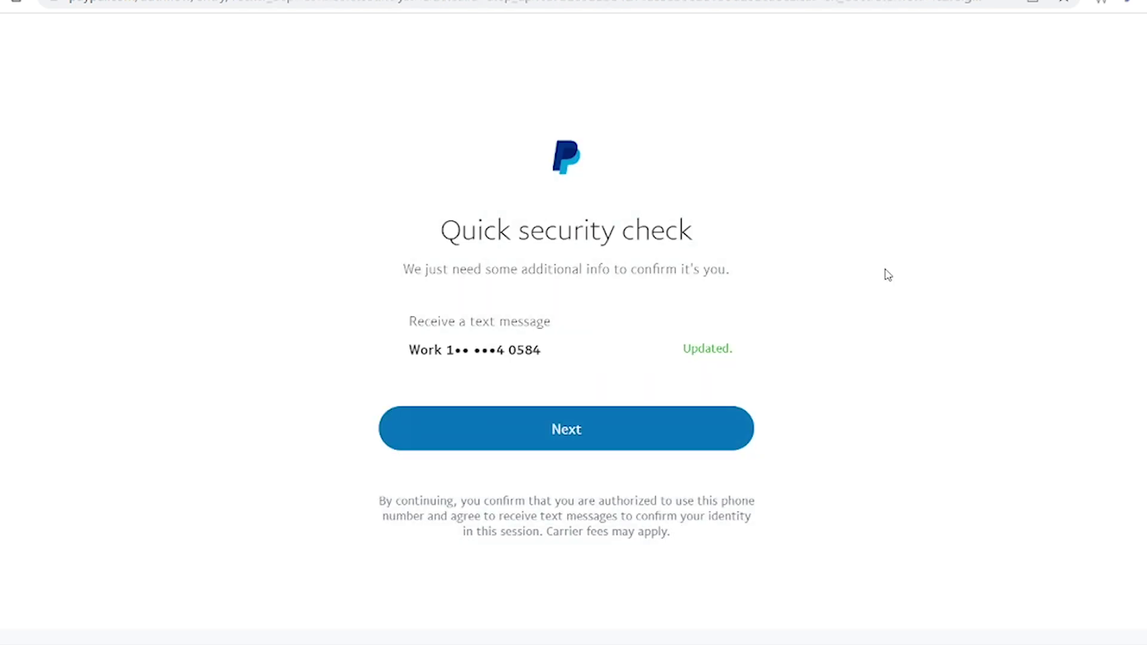
click(641, 437)
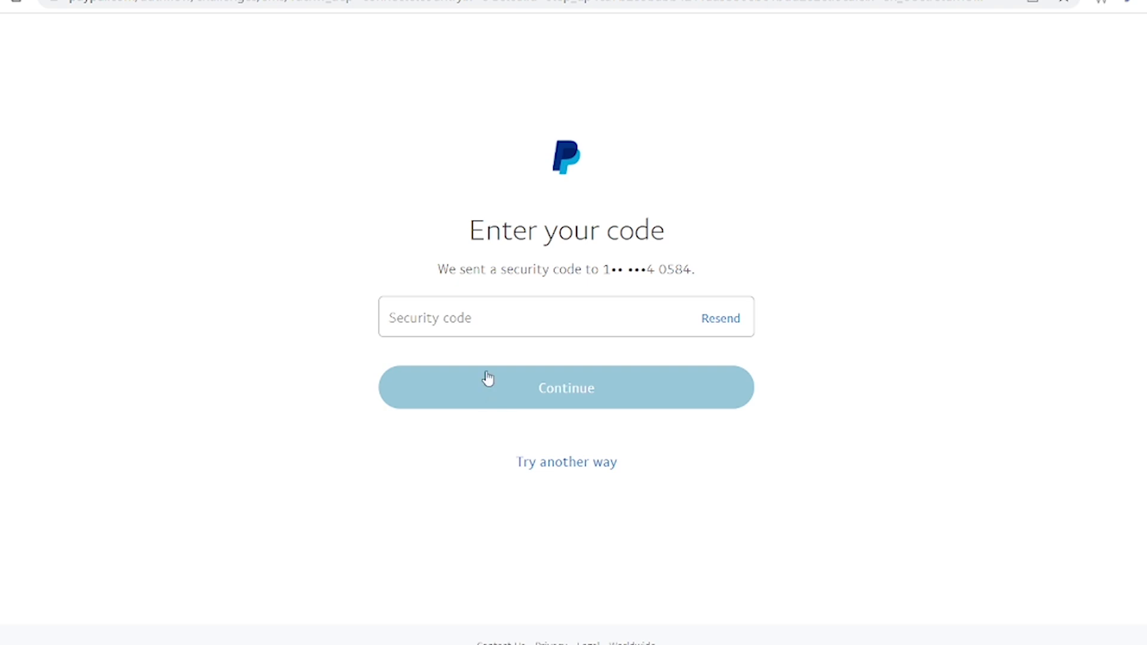
Enter the texted security code and submit it to confirm your PayPal identity.
click(585, 319)
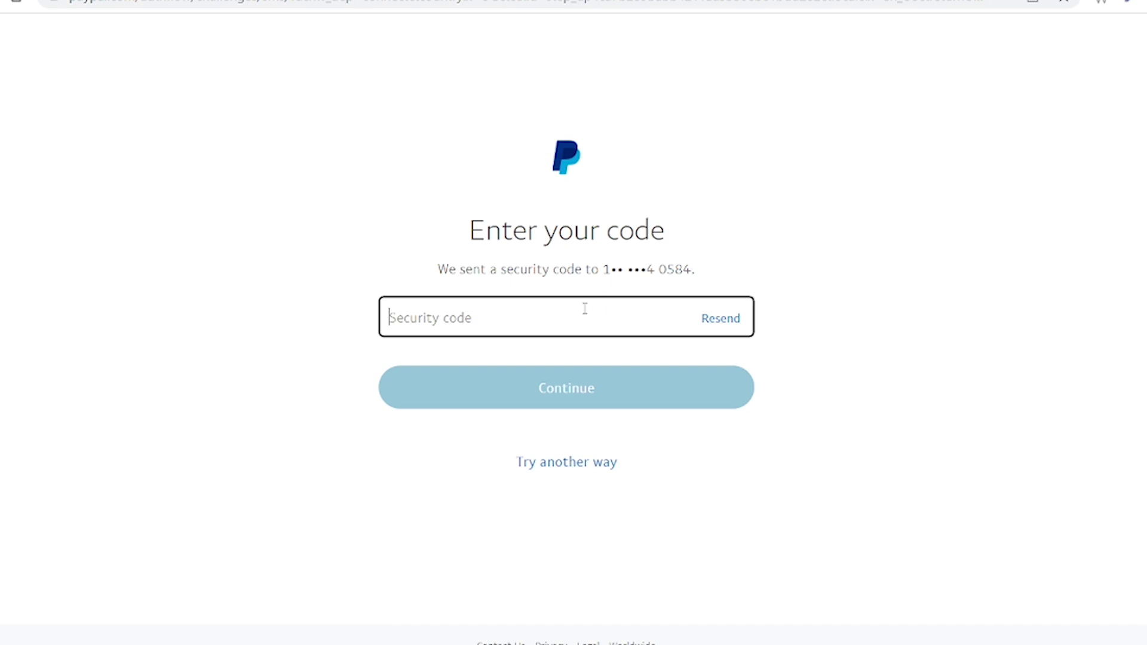
text(89)
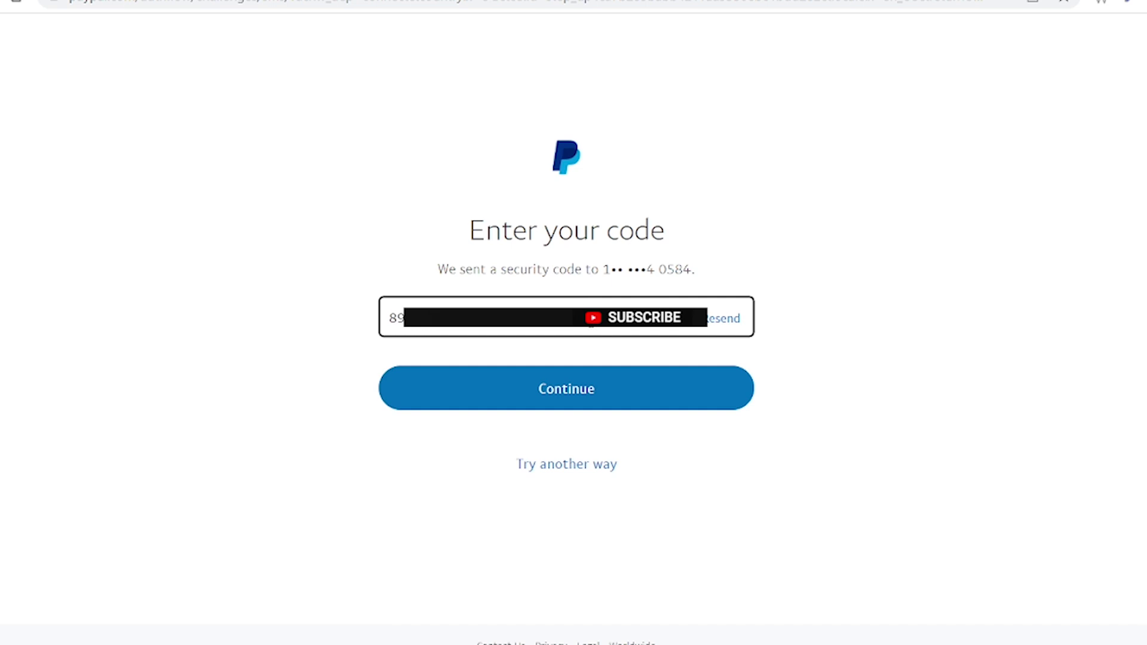
click(604, 388)
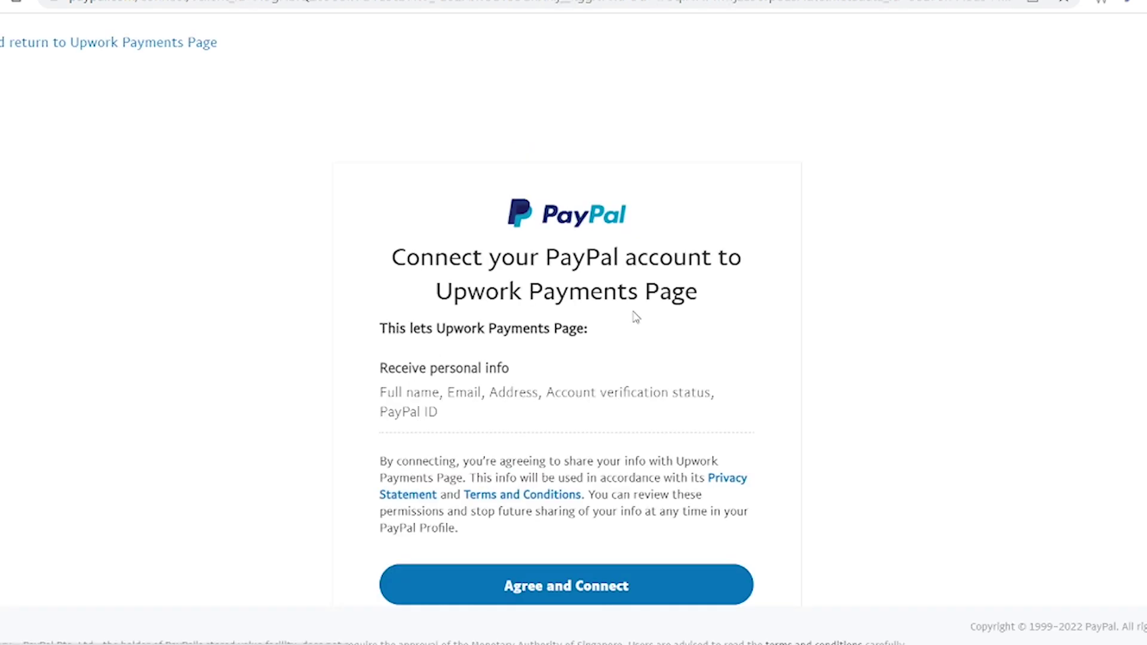
Agree and connect the PayPal account to Upwork Payments Page.
scroll(545, 283, down, 1)
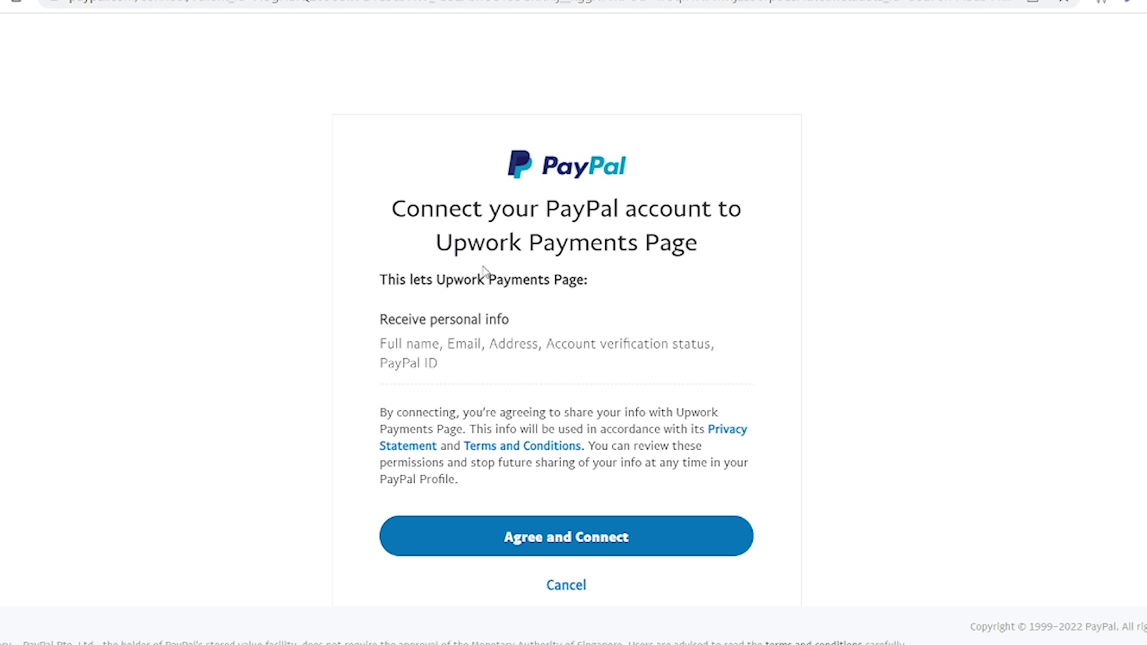
click(545, 541)
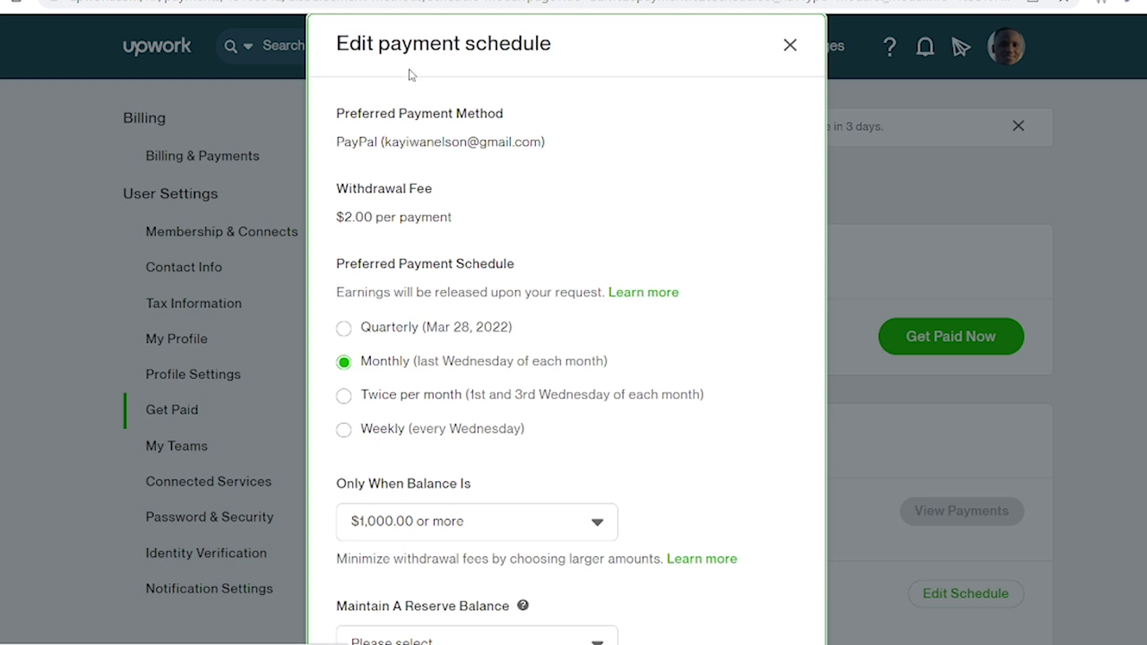
Switch payouts to Weekly (every Wednesday) and pick the $0.00 reserve balance option.
scroll(504, 319, down, 1)
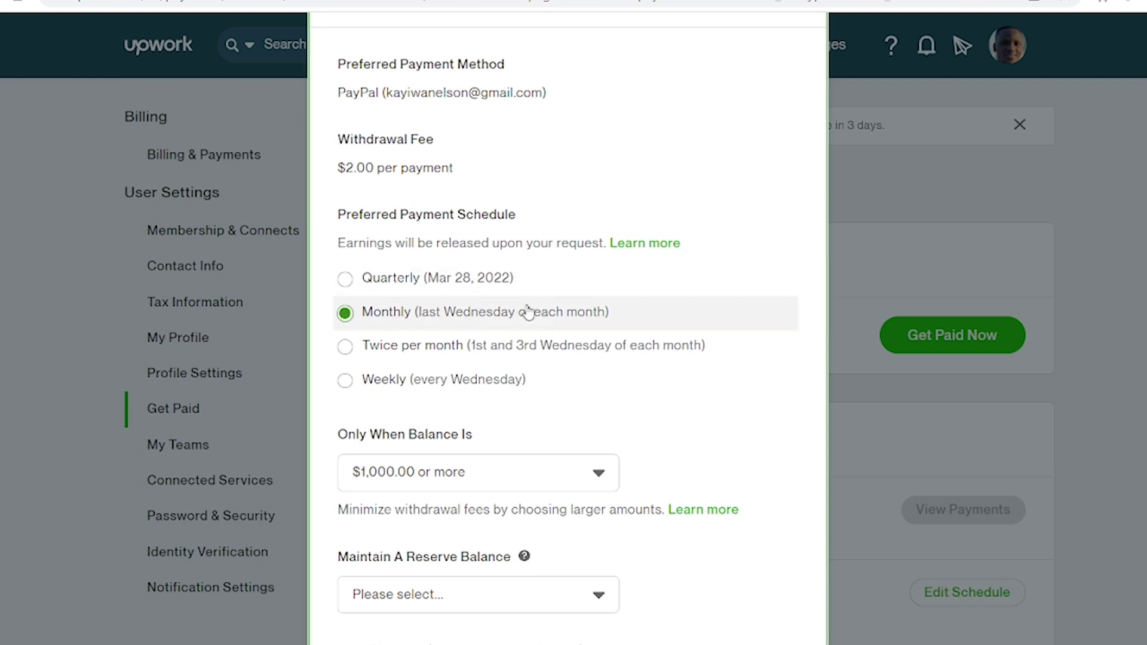
scroll(550, 310, down, 3)
scroll(551, 310, down, 1)
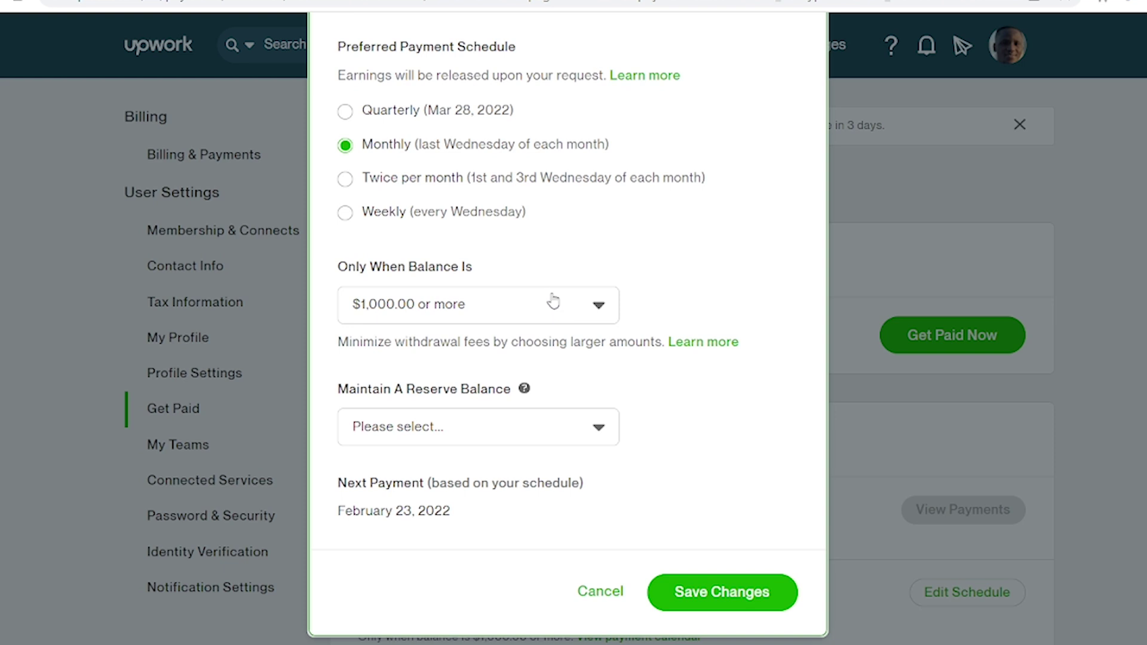
click(417, 219)
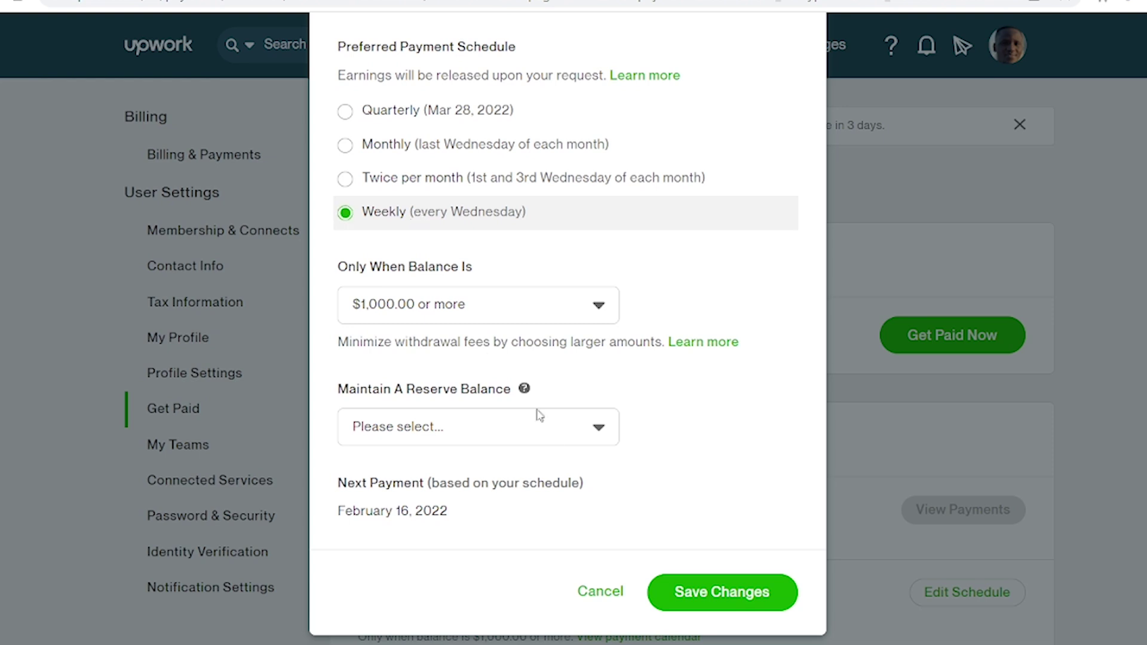
click(557, 439)
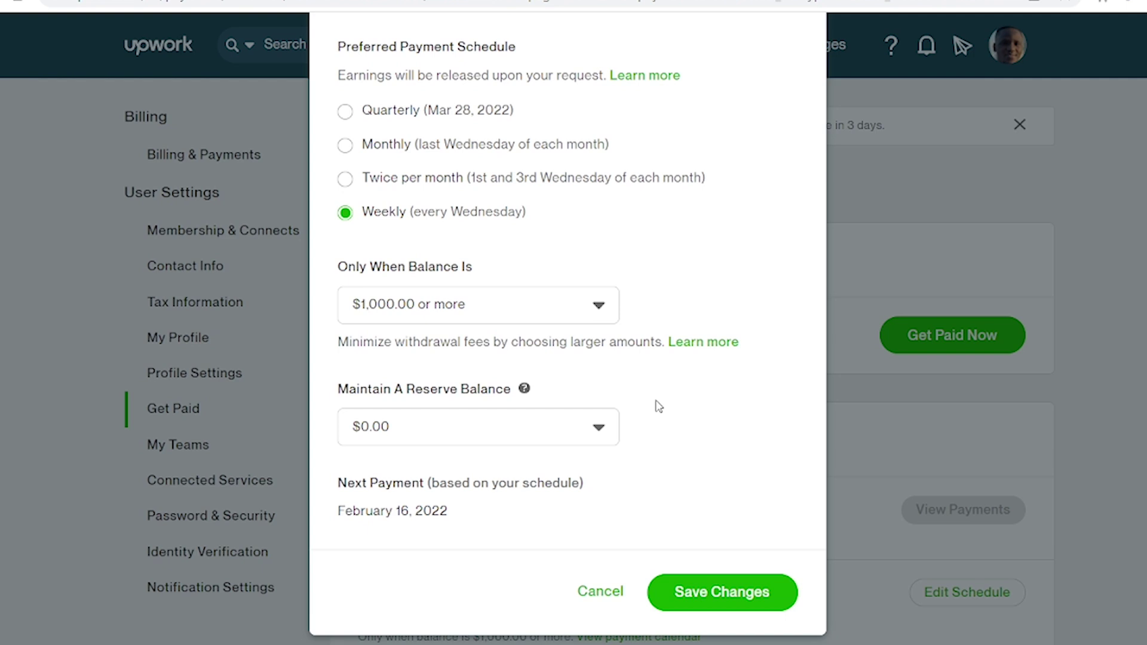
scroll(659, 407, up, 1)
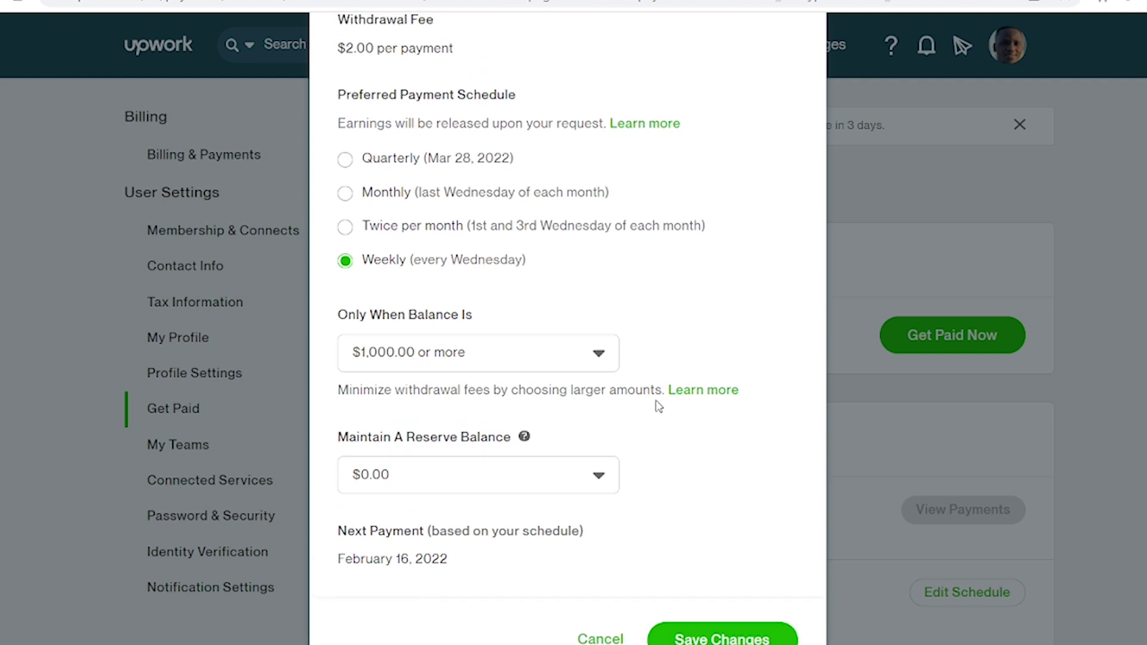
scroll(659, 407, down, 1)
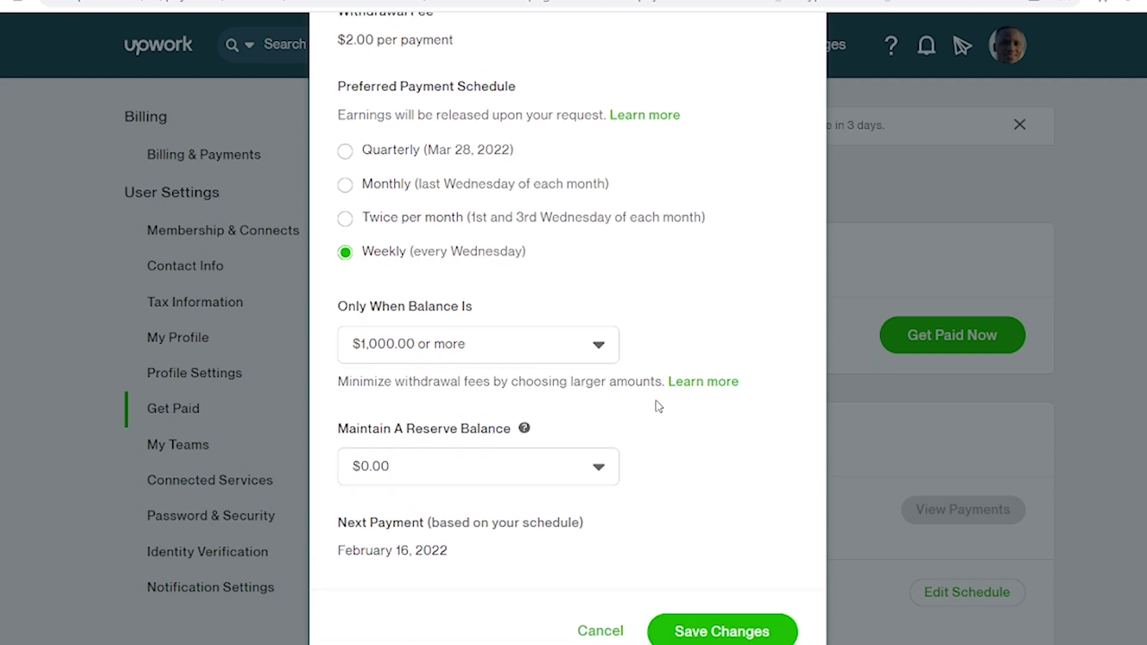
scroll(659, 407, down, 1)
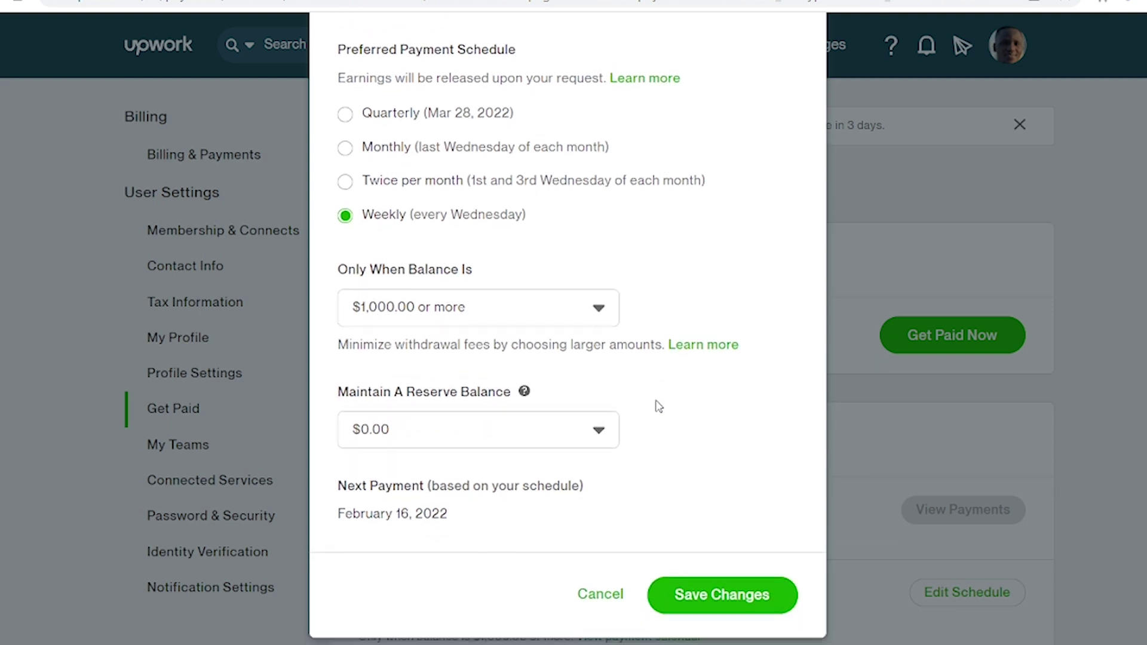
scroll(659, 407, up, 2)
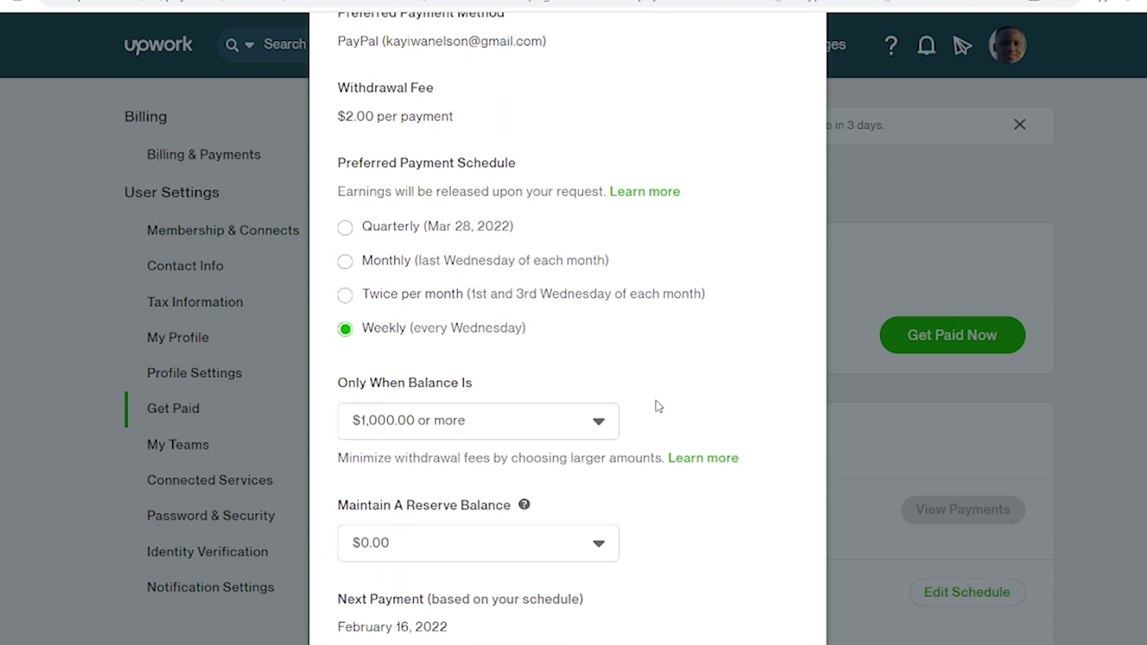
scroll(659, 407, up, 2)
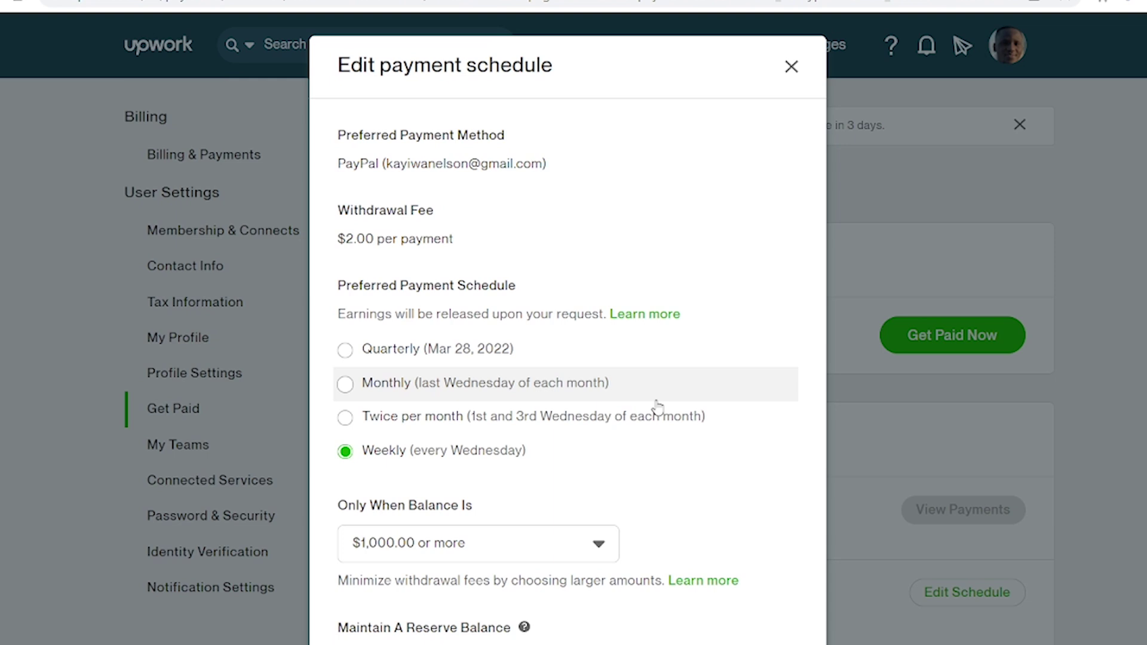
scroll(658, 407, down, 4)
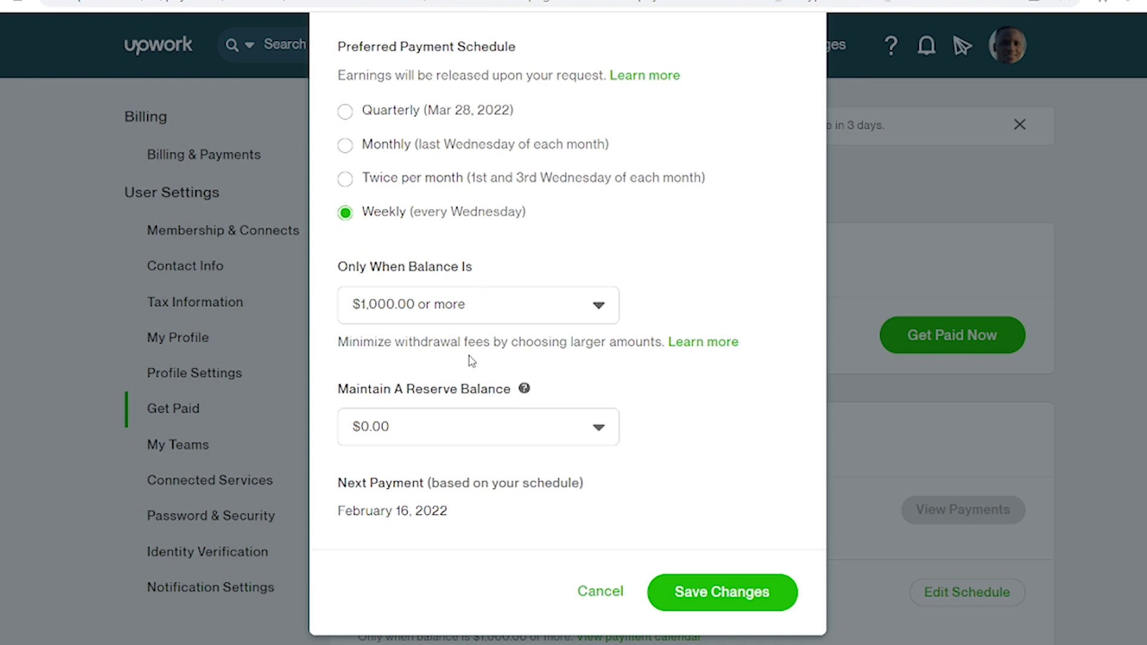
Keep the $1,000.00 minimum balance and save the weekly payment schedule.
click(589, 321)
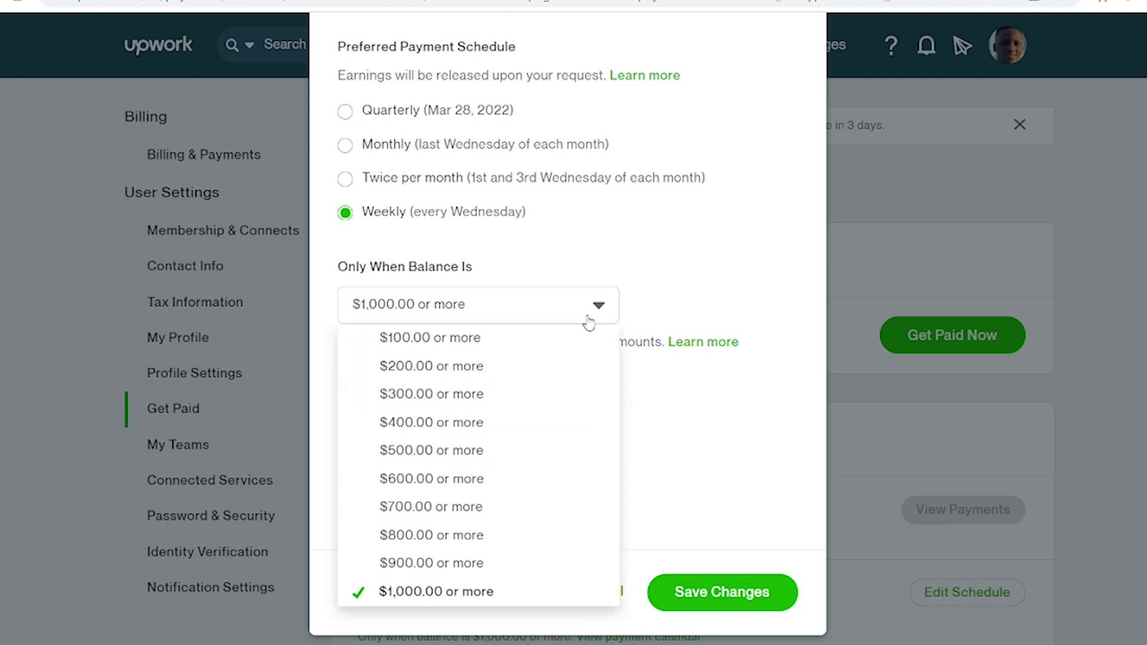
scroll(584, 372, up, 4)
scroll(584, 372, down, 4)
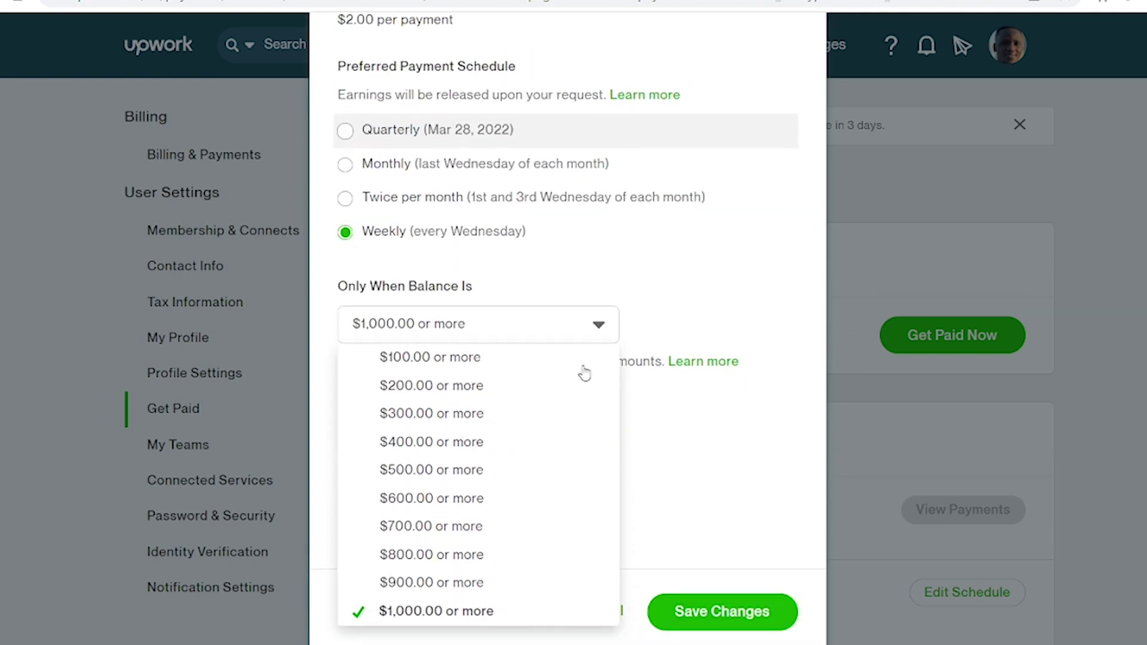
click(692, 242)
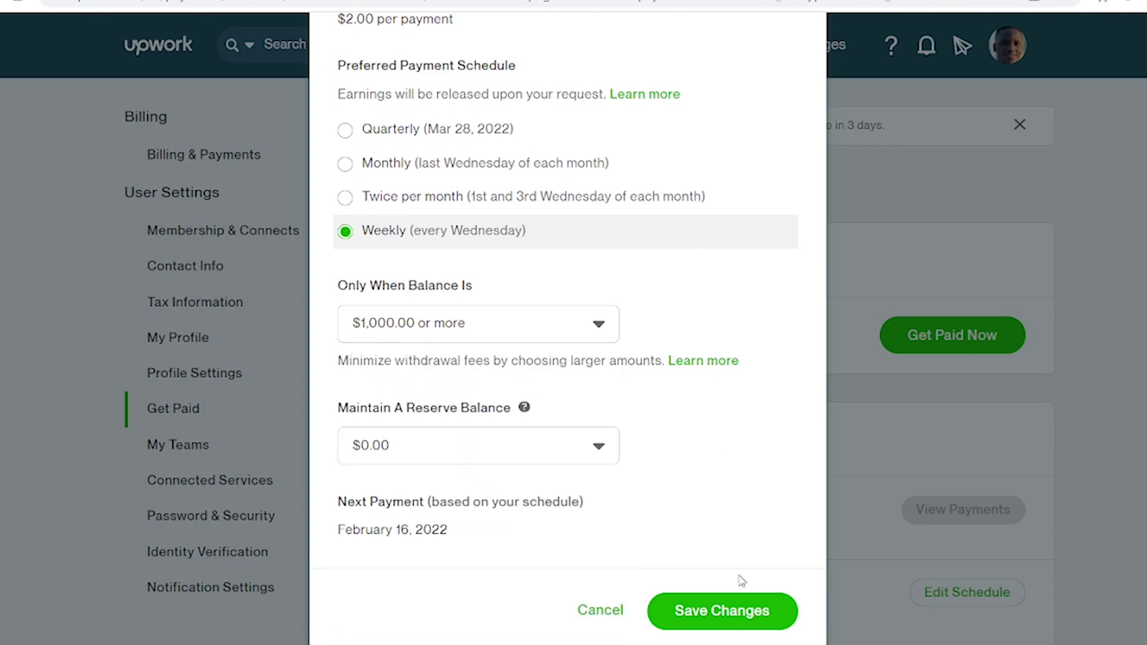
click(745, 612)
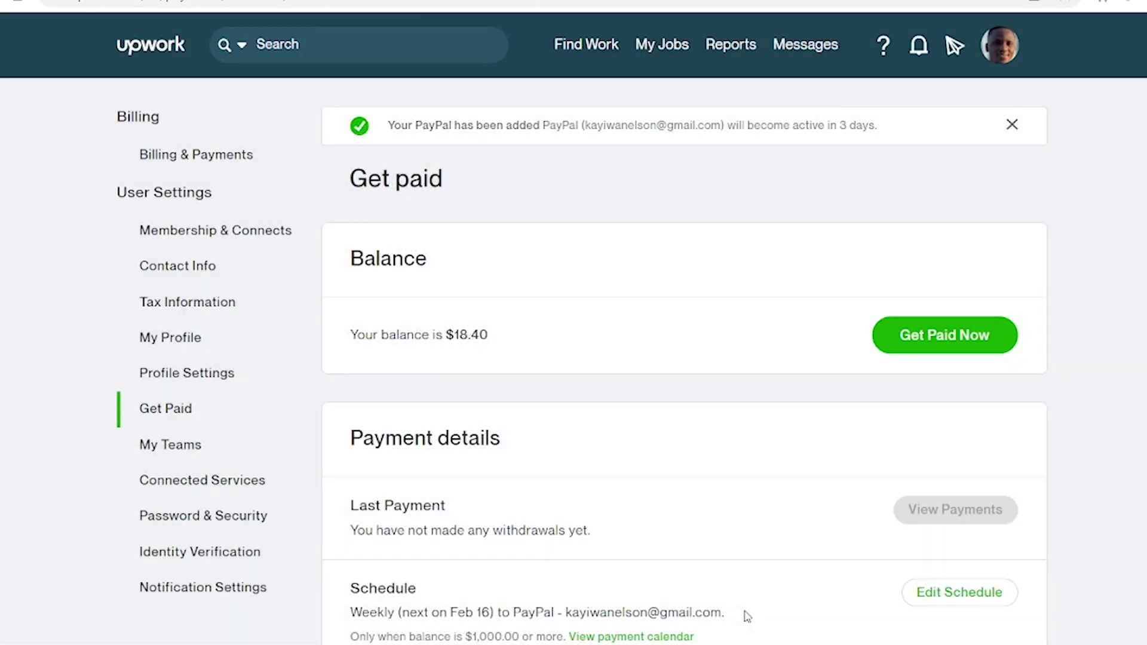
Review the weekly schedule and PayPal method, then try Get Paid Now for the $18.40 balance.
scroll(747, 616, down, 4)
scroll(747, 617, up, 4)
scroll(753, 190, down, 1)
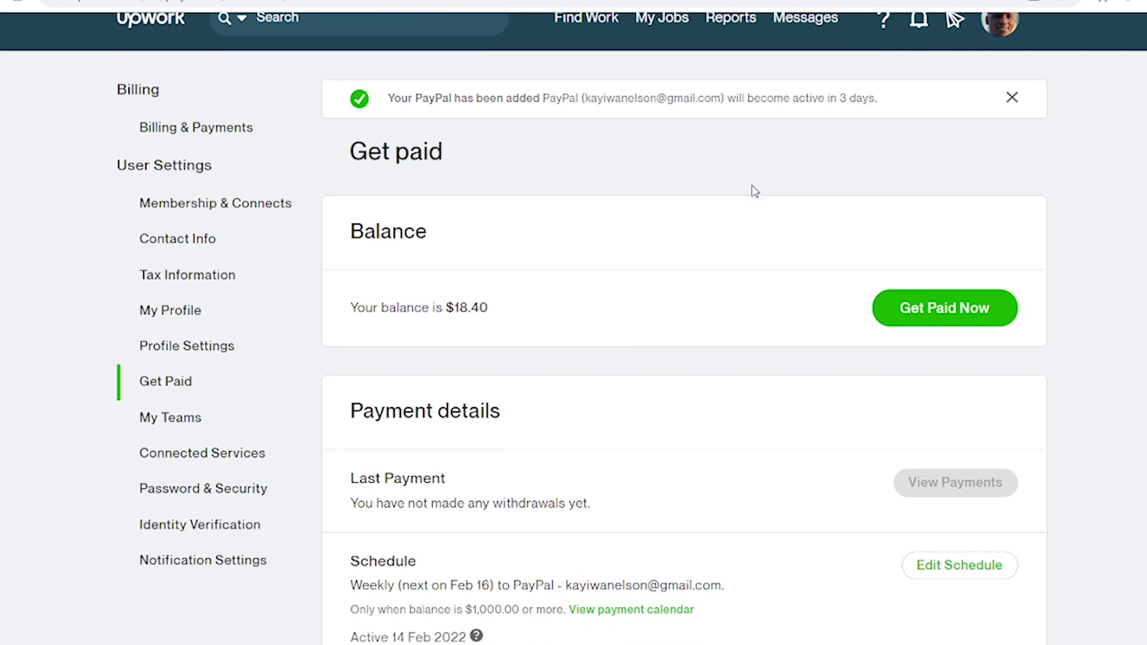
scroll(753, 190, down, 5)
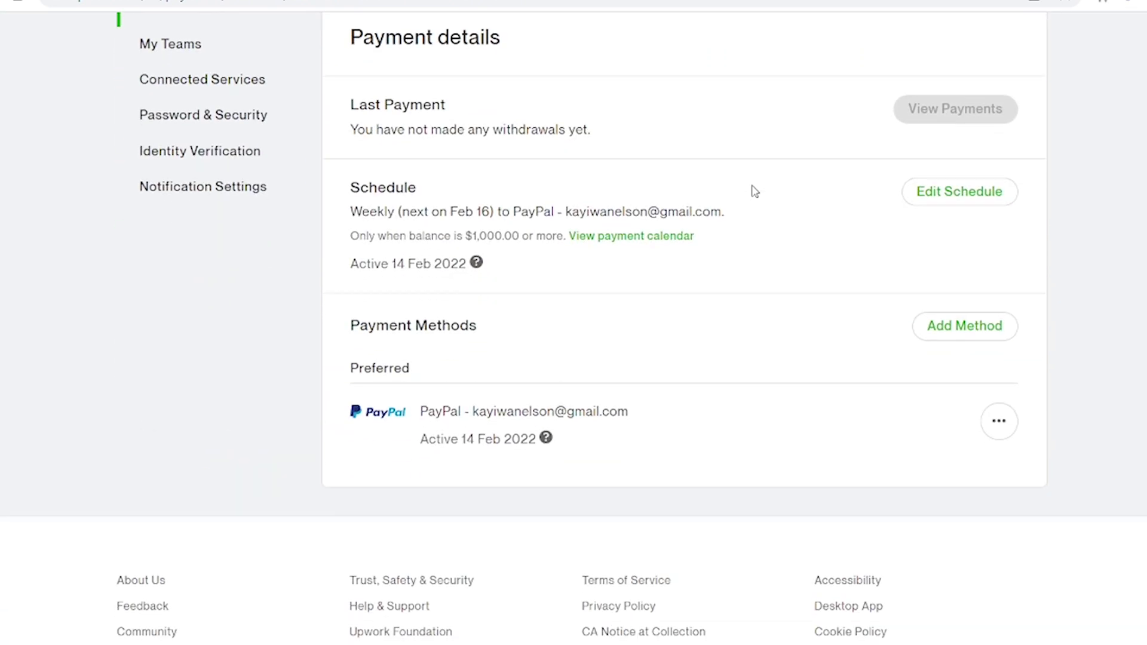
scroll(754, 190, up, 4)
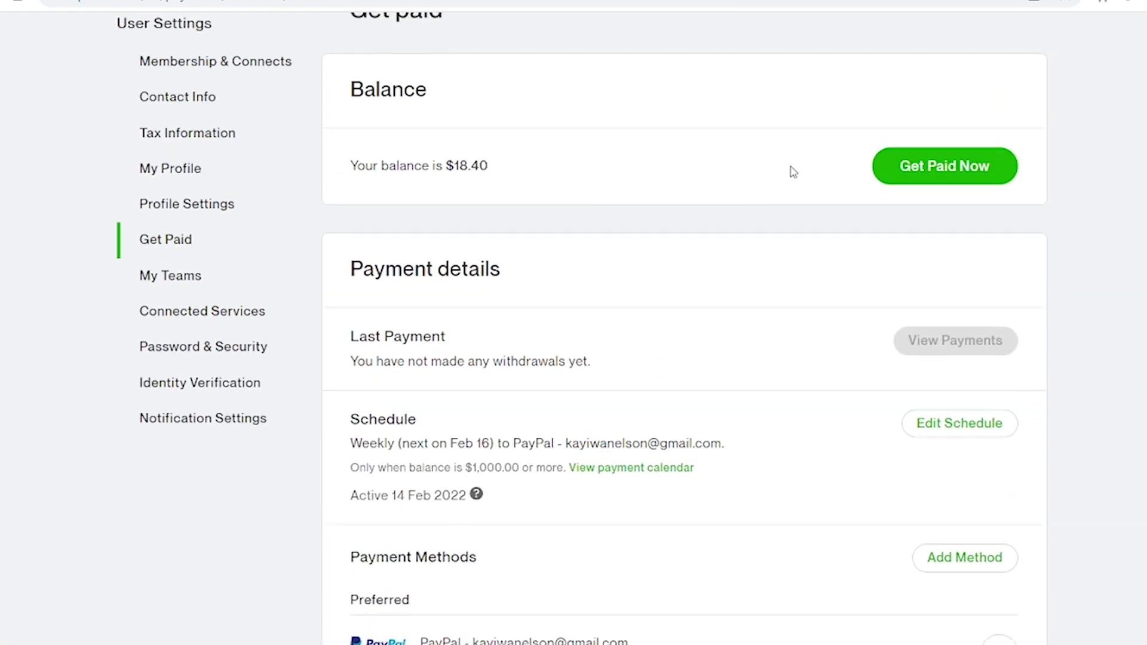
click(912, 171)
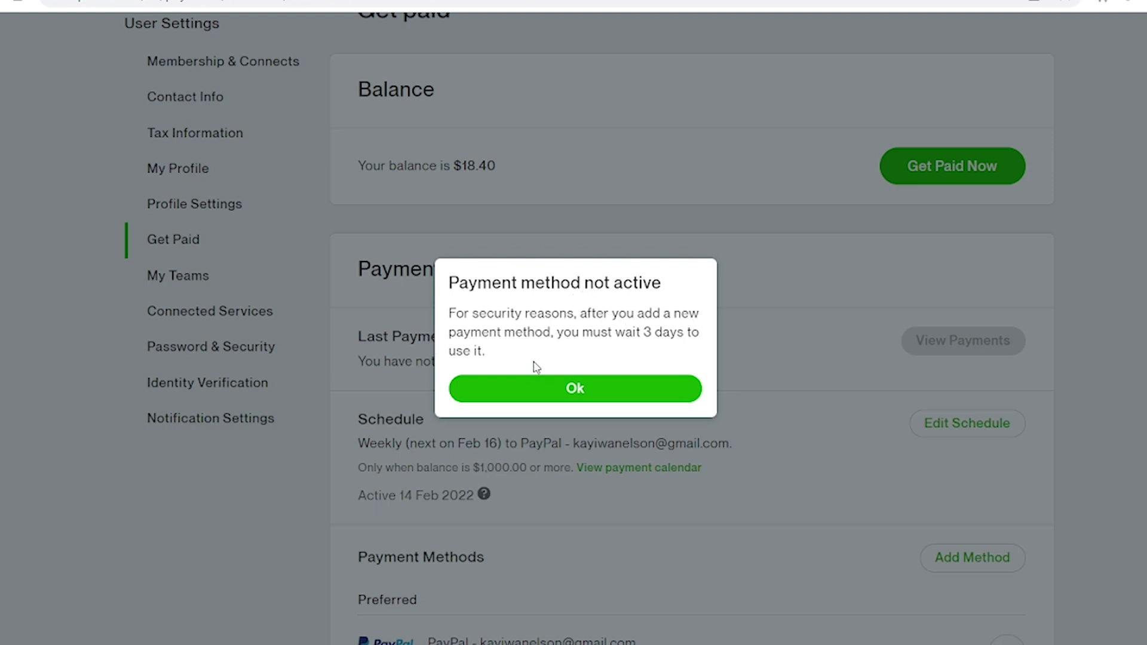
Dismiss the Payment method not active notice and look over the Payment details section.
click(614, 390)
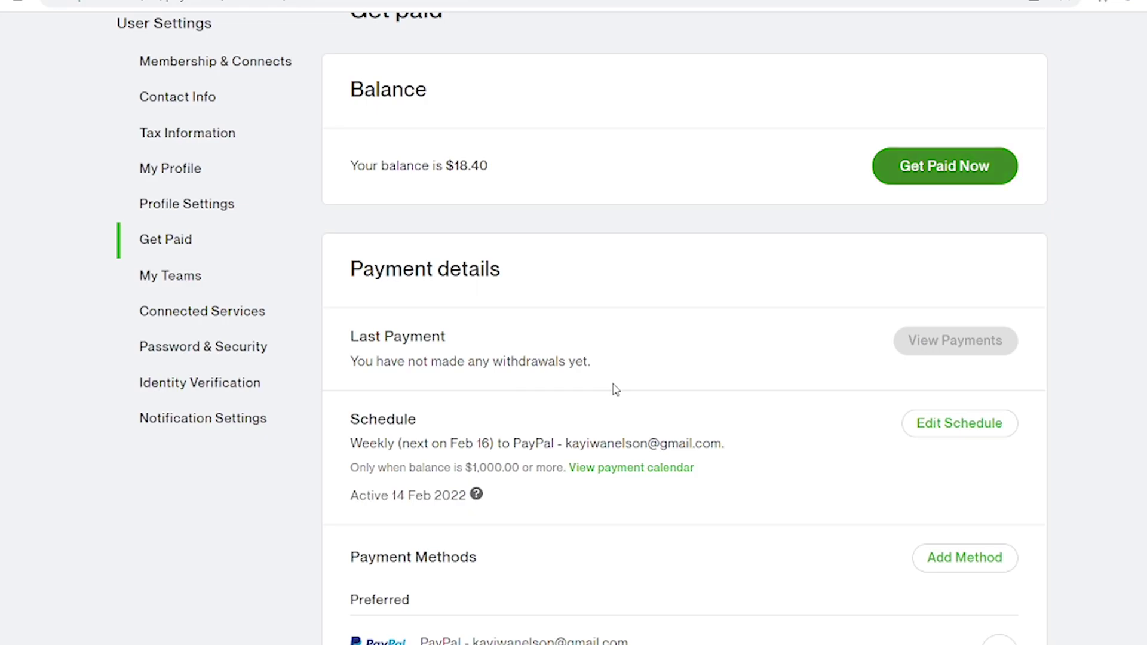
scroll(615, 389, down, 4)
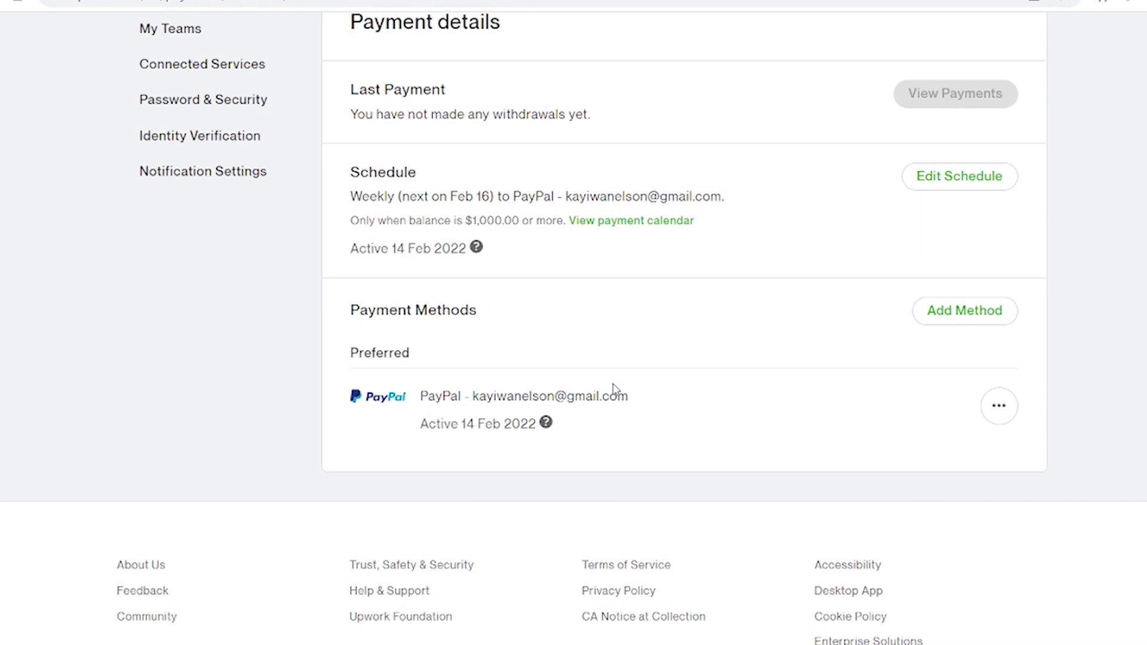
scroll(614, 389, up, 3)
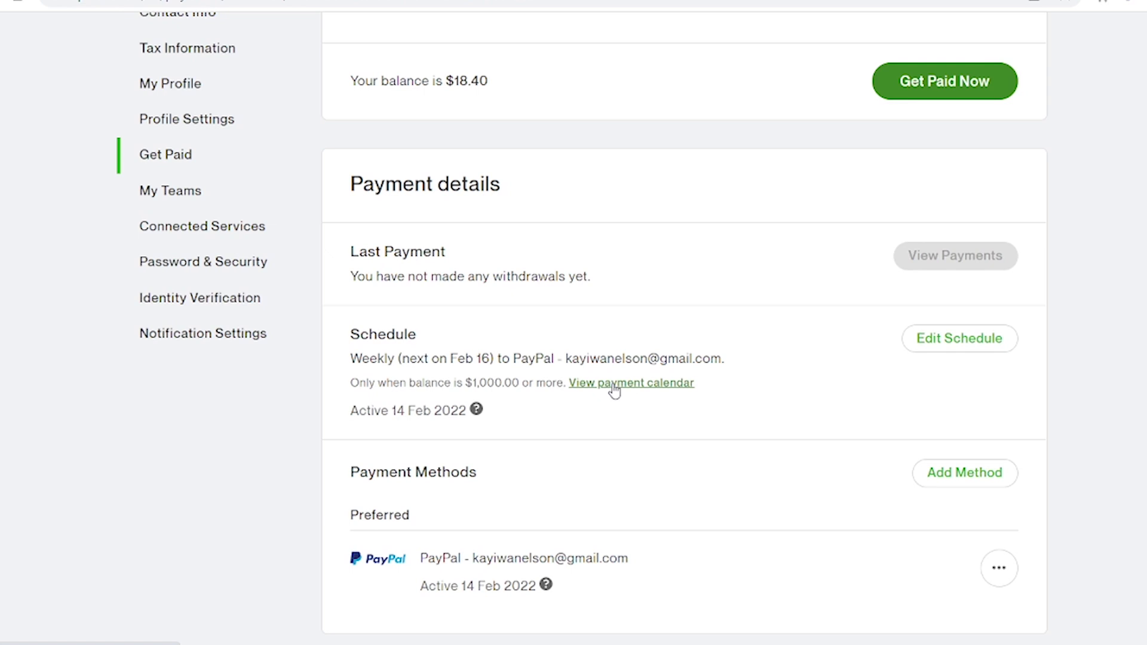